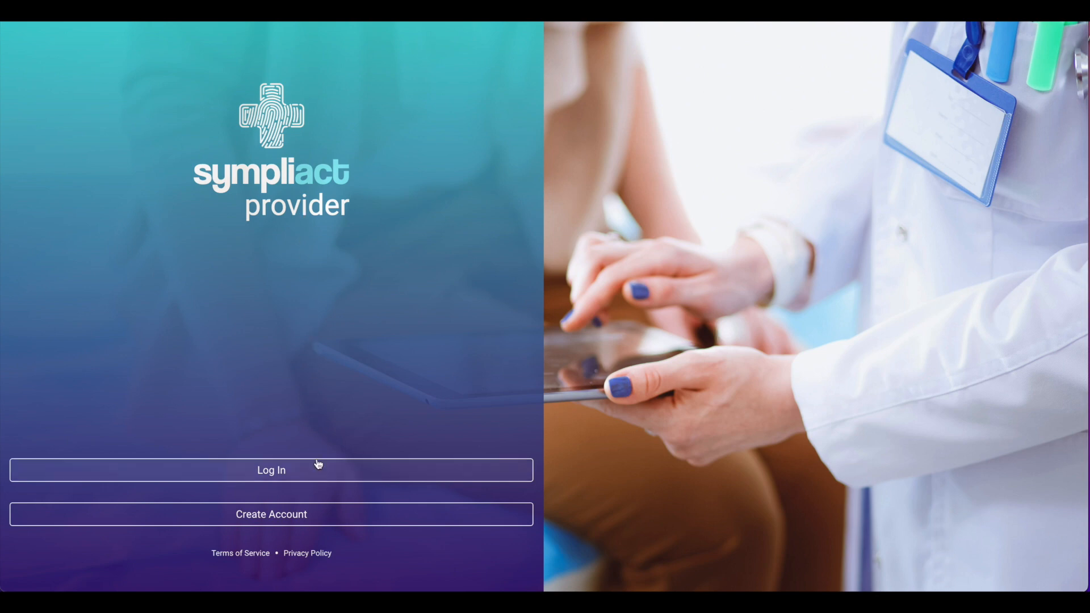
# - Start creating a new provider account and enter Hometown General Dentistry as the practice name
pyautogui.click(321, 515)
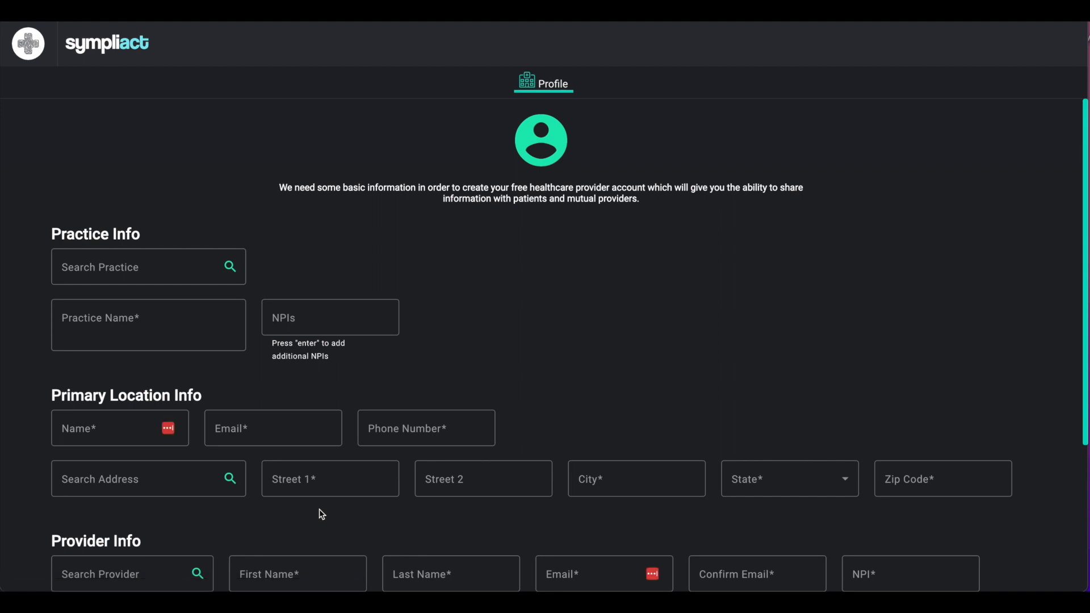
pyautogui.scroll(-2, 322, 514)
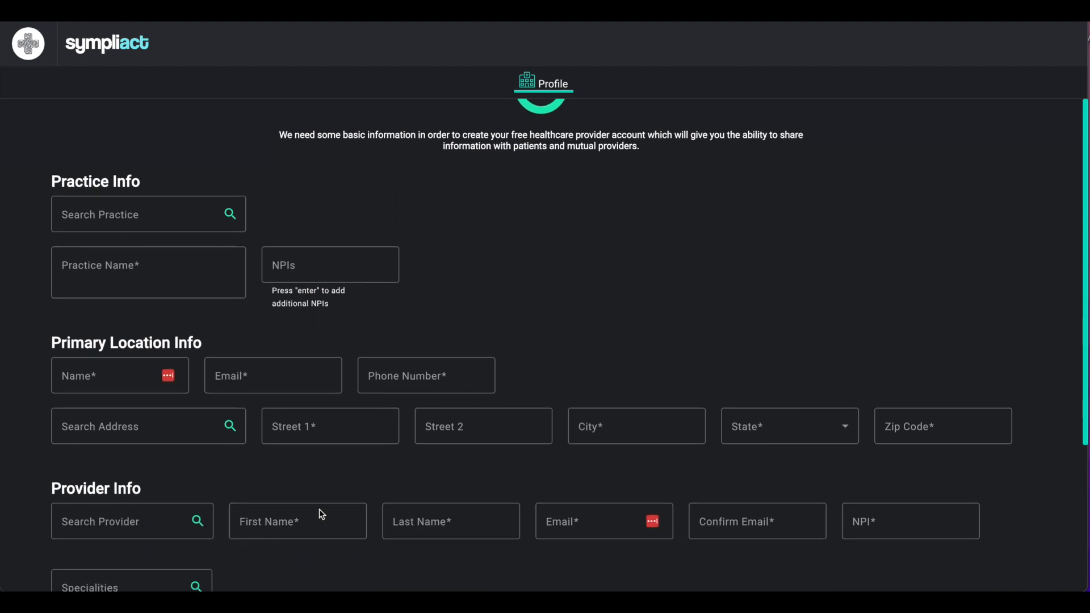
pyautogui.scroll(-1, 322, 515)
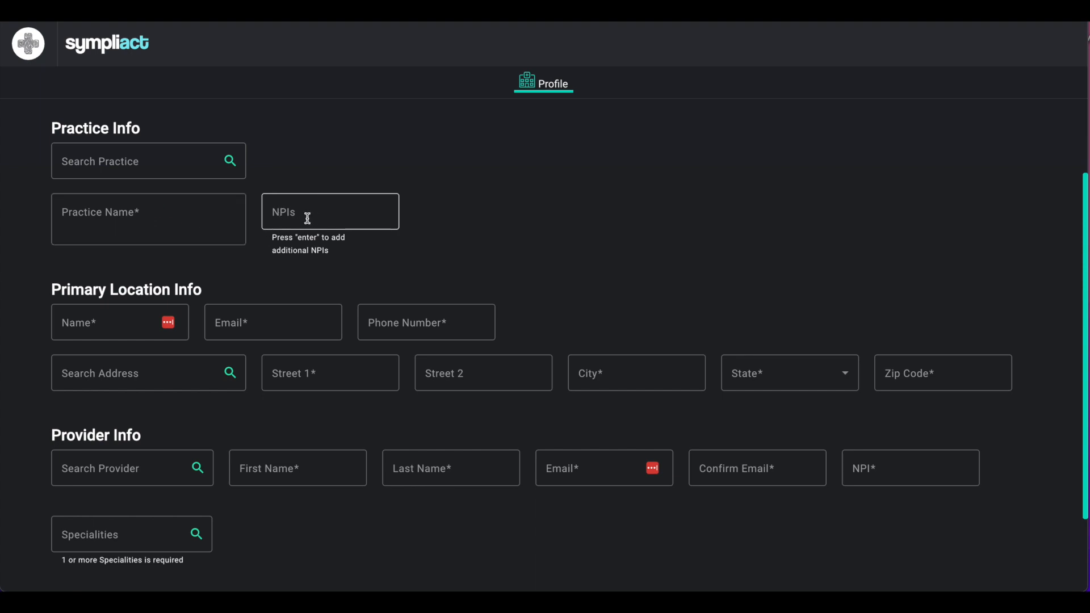
pyautogui.click(106, 216)
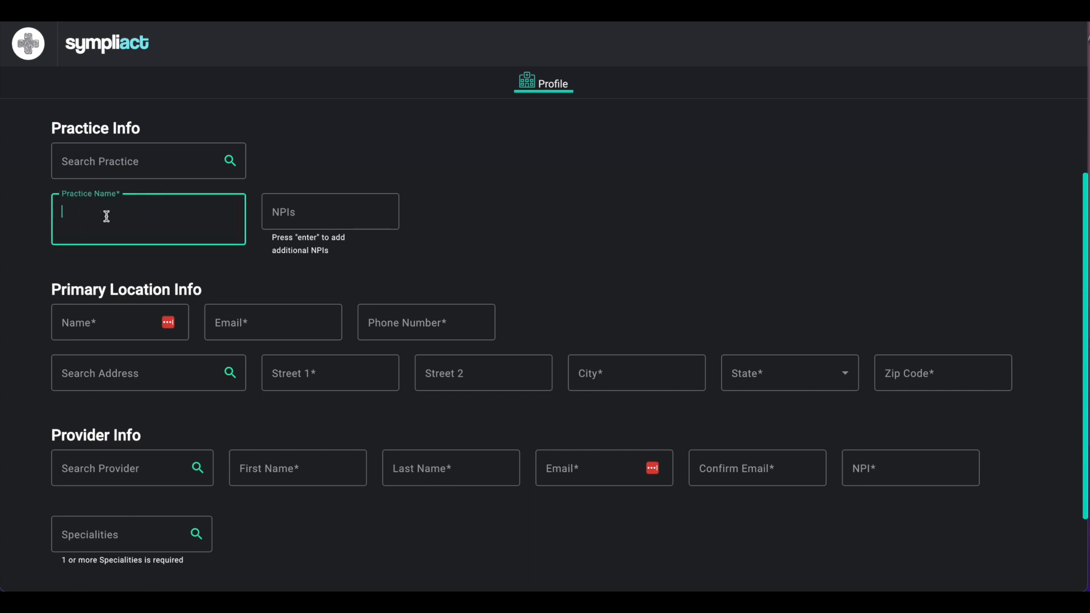
pyautogui.write('Hometown General Denti')
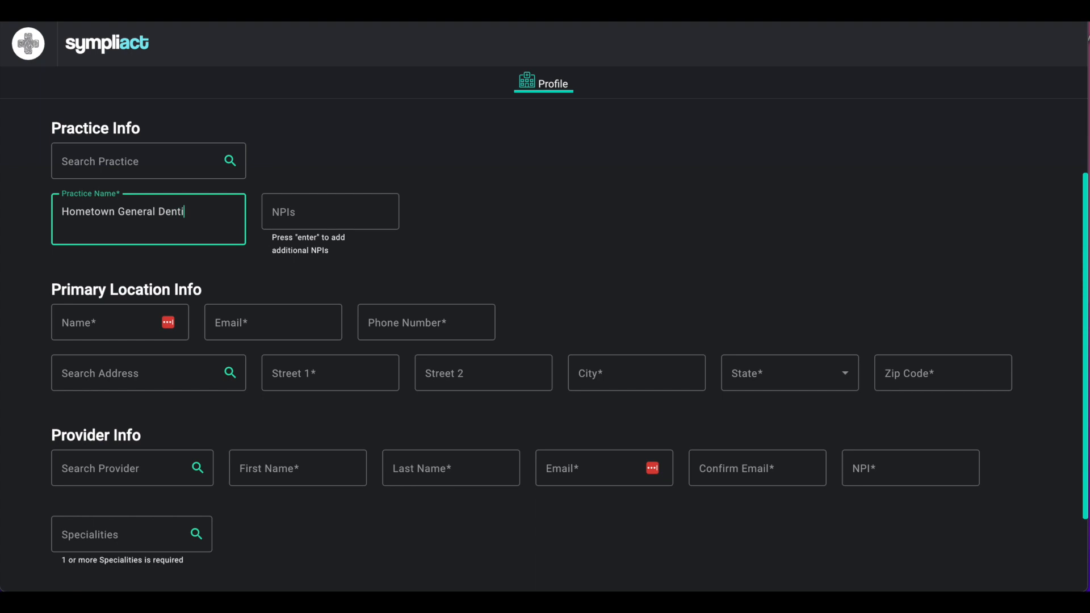
pyautogui.write('r')
pyautogui.press('BackSpace')
pyautogui.write('stry')
# - Name the primary location Main Office and fill in its contact email and phone number
pyautogui.scroll(-2, 213, 260)
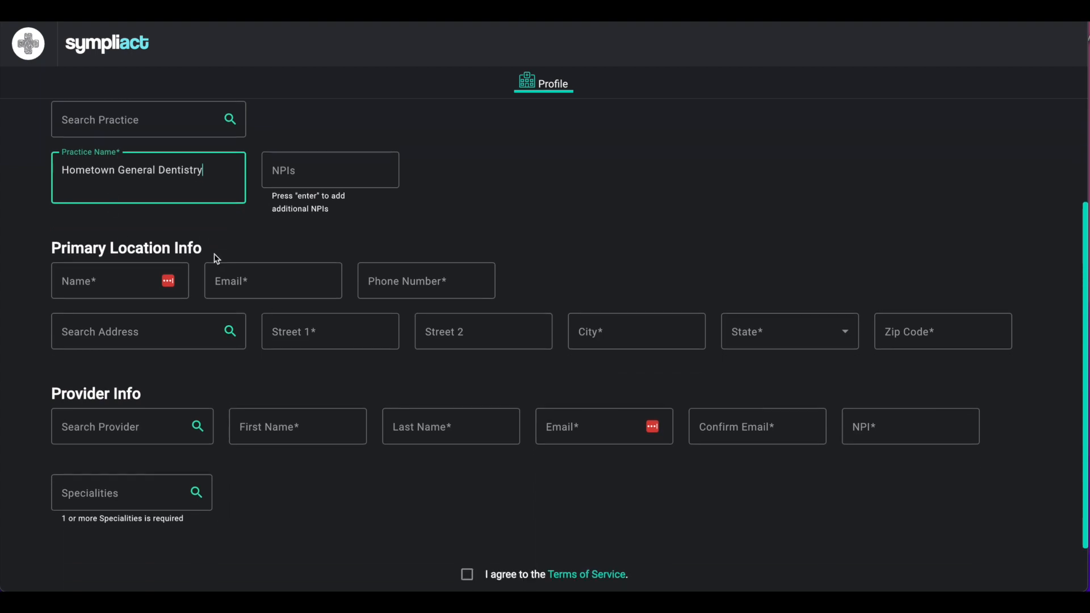
pyautogui.scroll(-2, 216, 258)
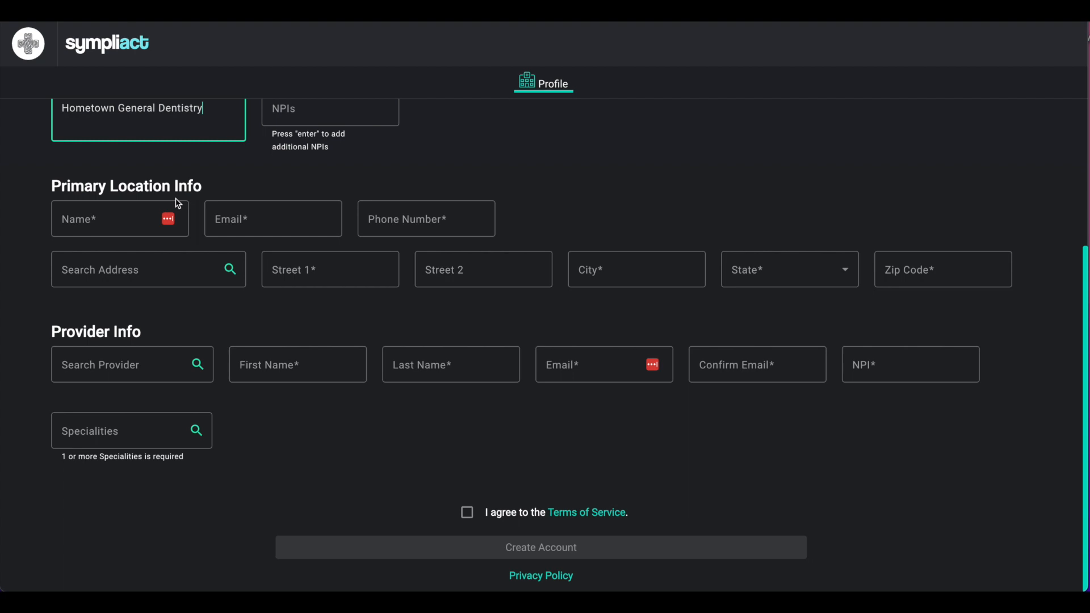
pyautogui.click(94, 219)
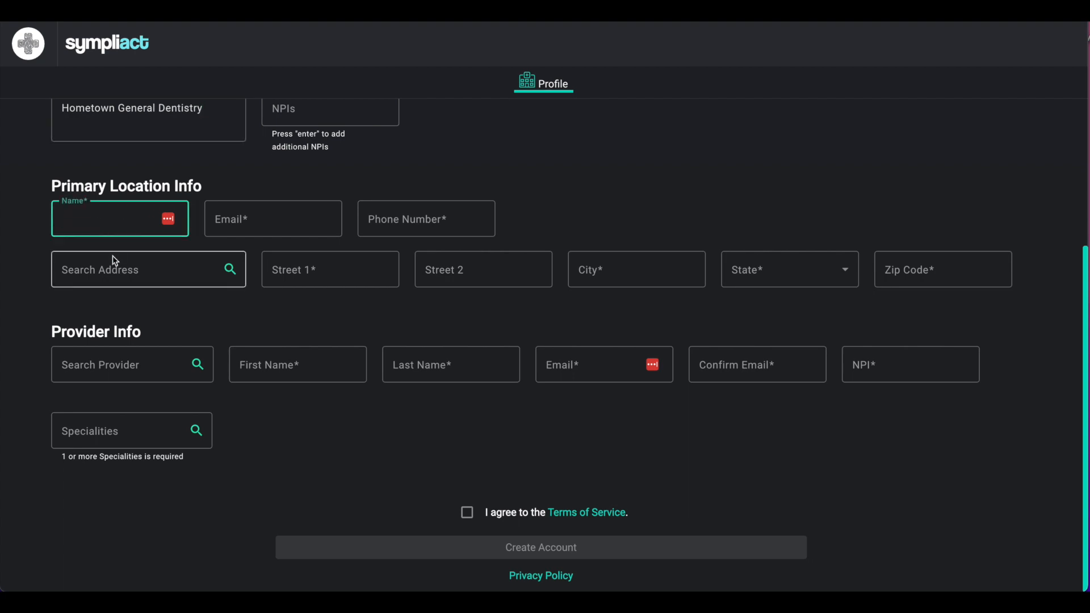
pyautogui.write('Main Office')
pyautogui.press('Tab')
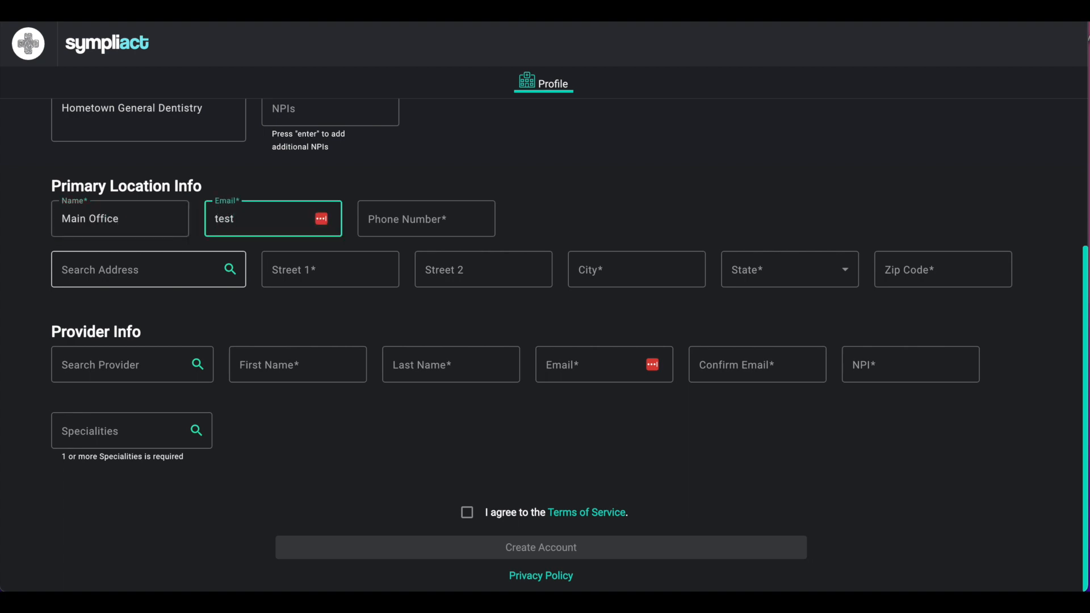
pyautogui.press('Tab')
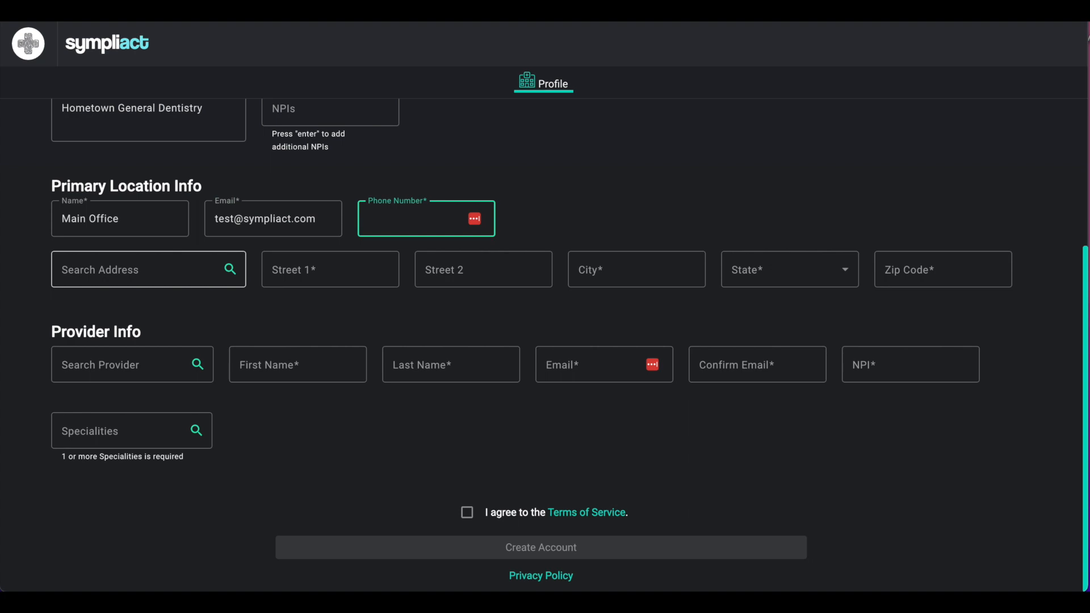
pyautogui.write('979) 000-0000')
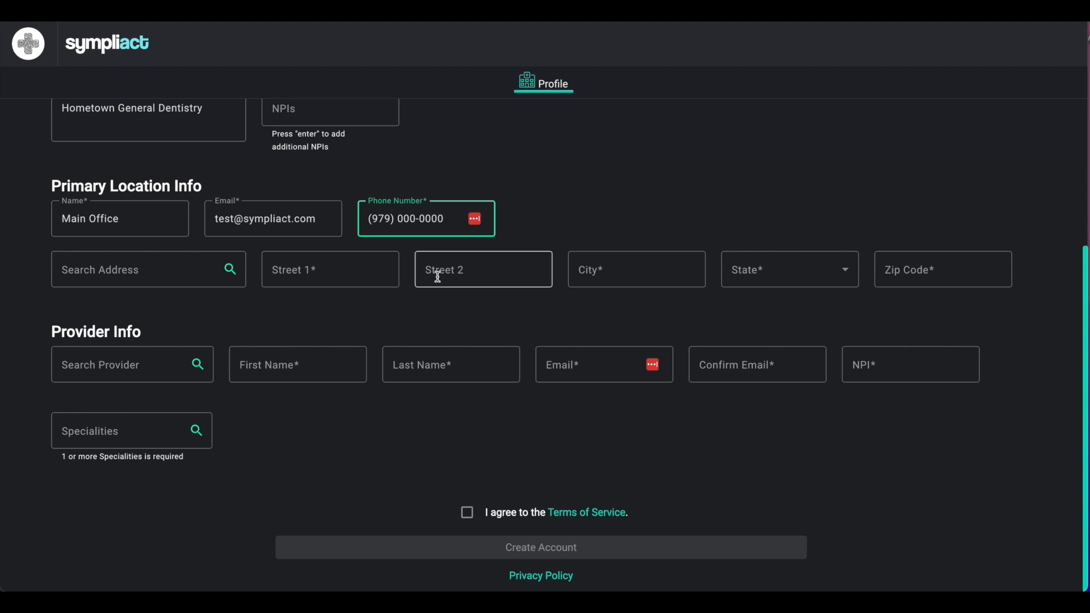
# - Search for the primary location's street address and choose the first matching suggestion to fill in the address fields
pyautogui.click(149, 274)
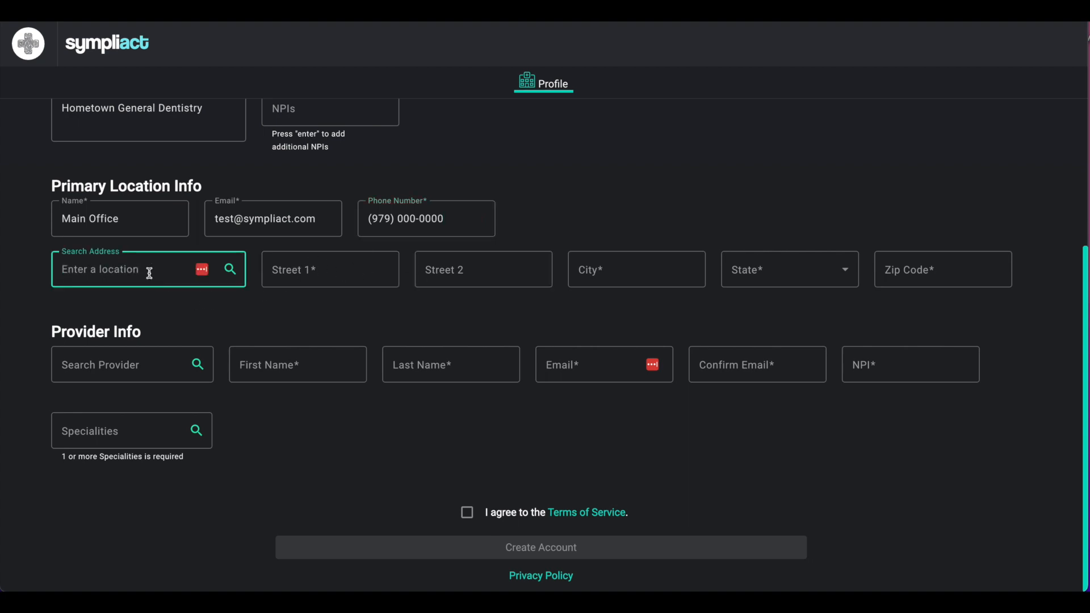
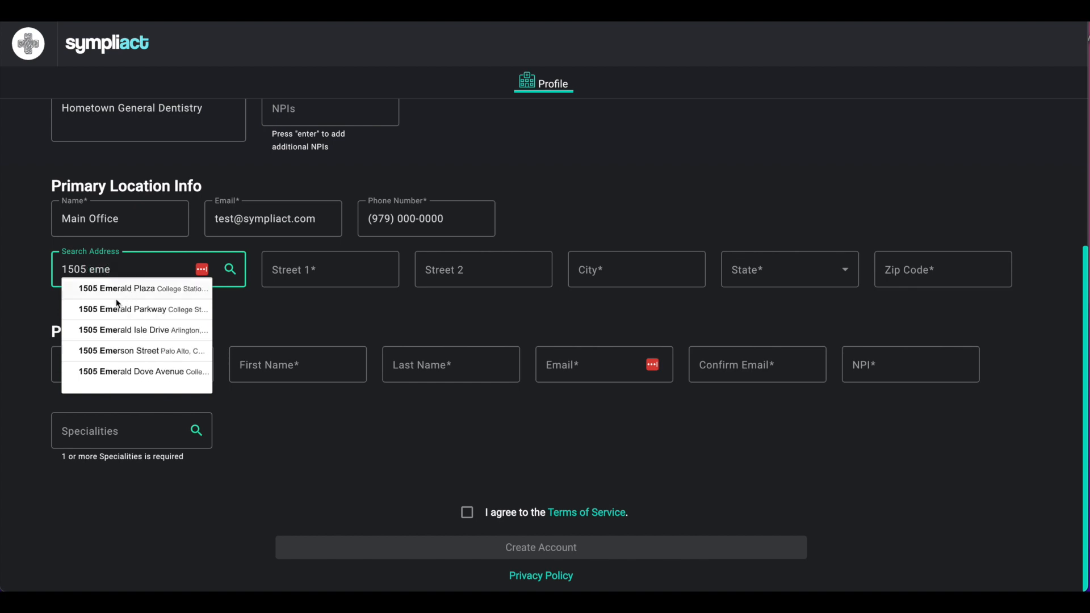
pyautogui.click(124, 289)
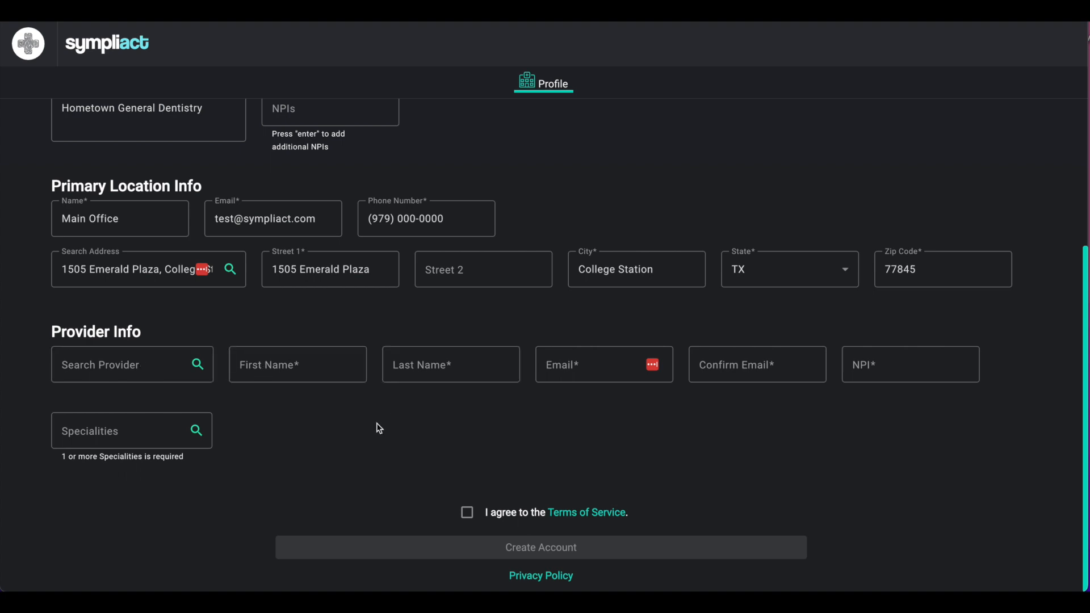
# - Enter the provider's first and last name, and paste the provider's email into both the email and confirmation fields
pyautogui.click(268, 362)
pyautogui.press('Tab')
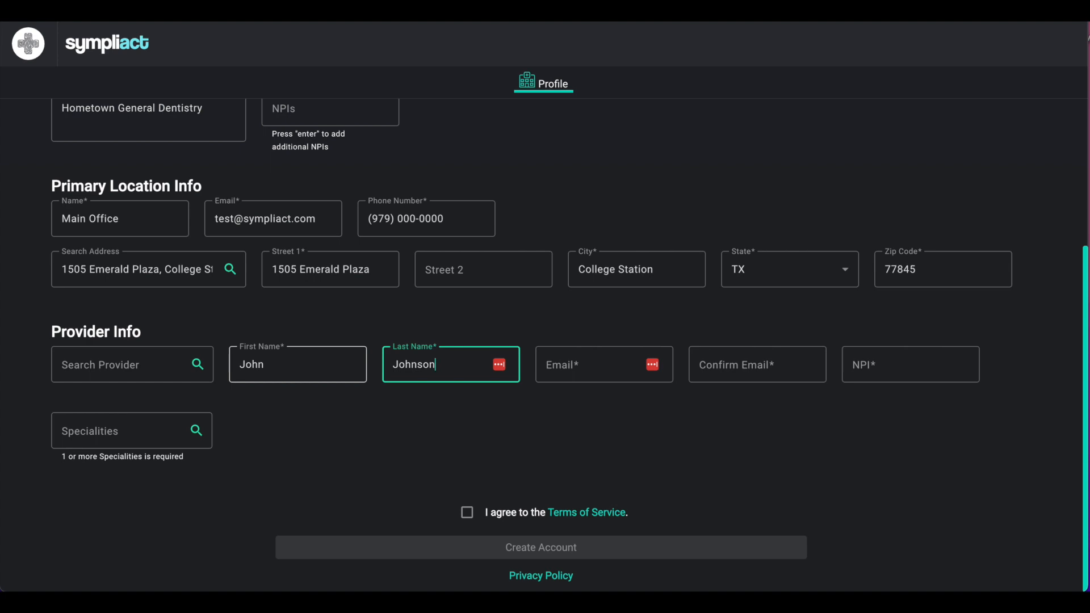
pyautogui.press('Tab')
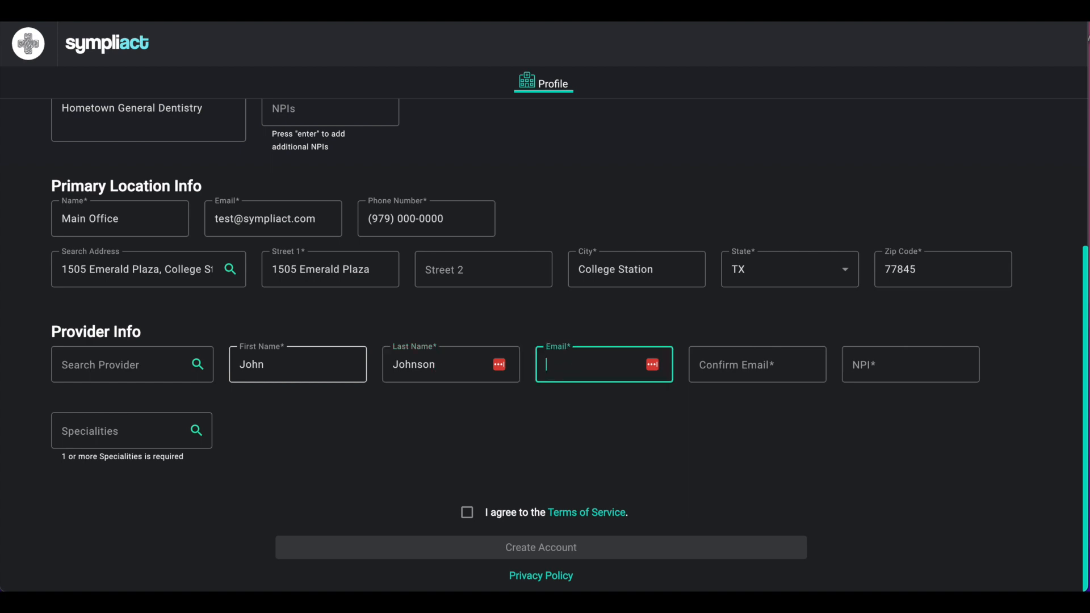
pyautogui.hotkey('ctrl', 'v')
pyautogui.click(732, 376)
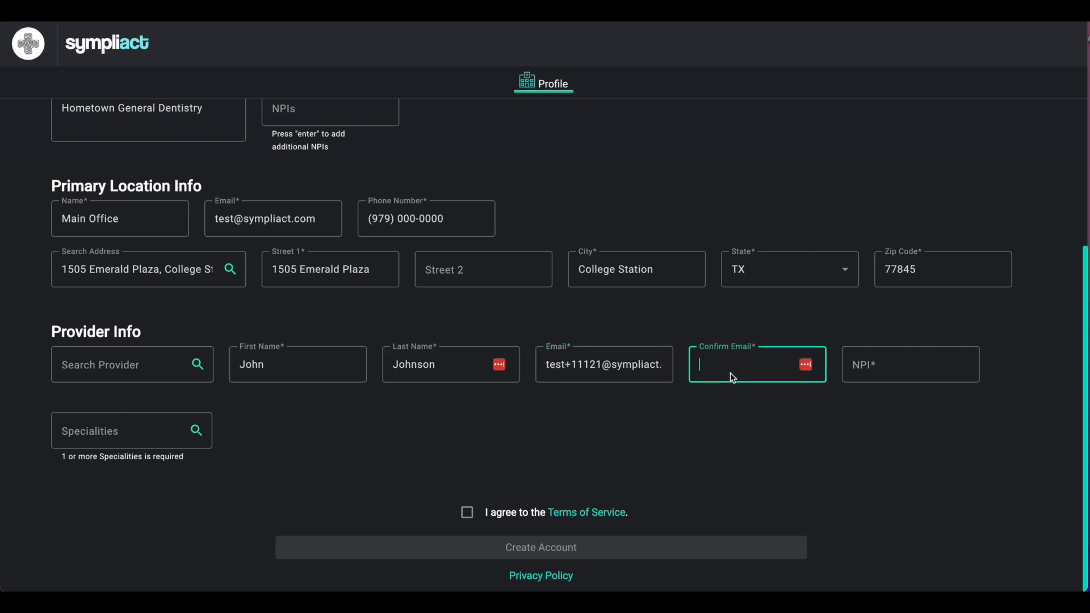
pyautogui.hotkey('ctrl', 'v')
# - Enter the provider's NPI number and add General Dentistry as the provider's speciality
pyautogui.click(881, 368)
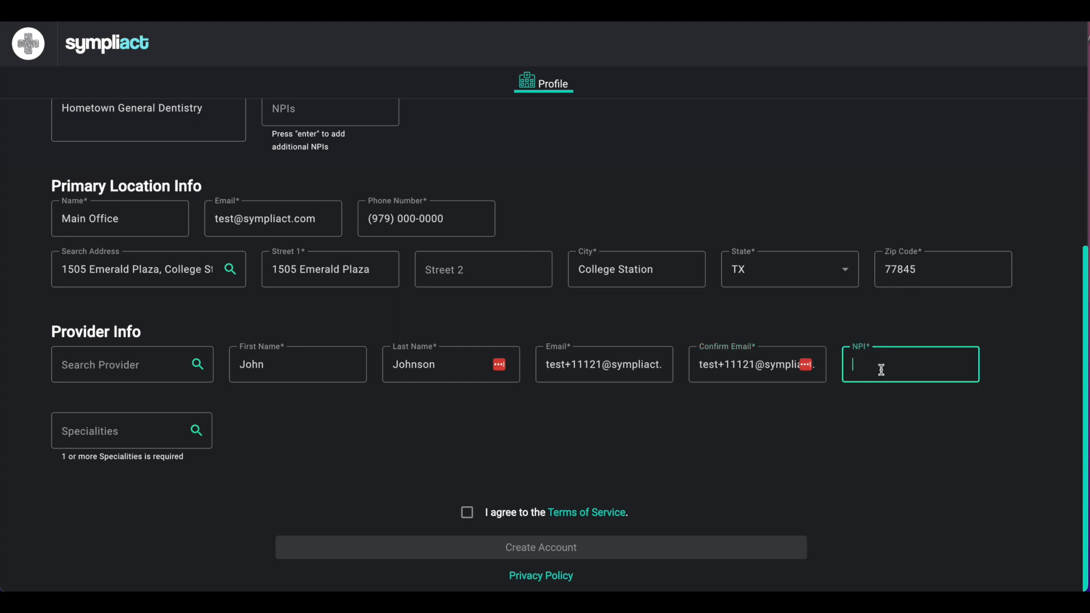
pyautogui.write('0123456789')
pyautogui.click(103, 431)
pyautogui.write('general de')
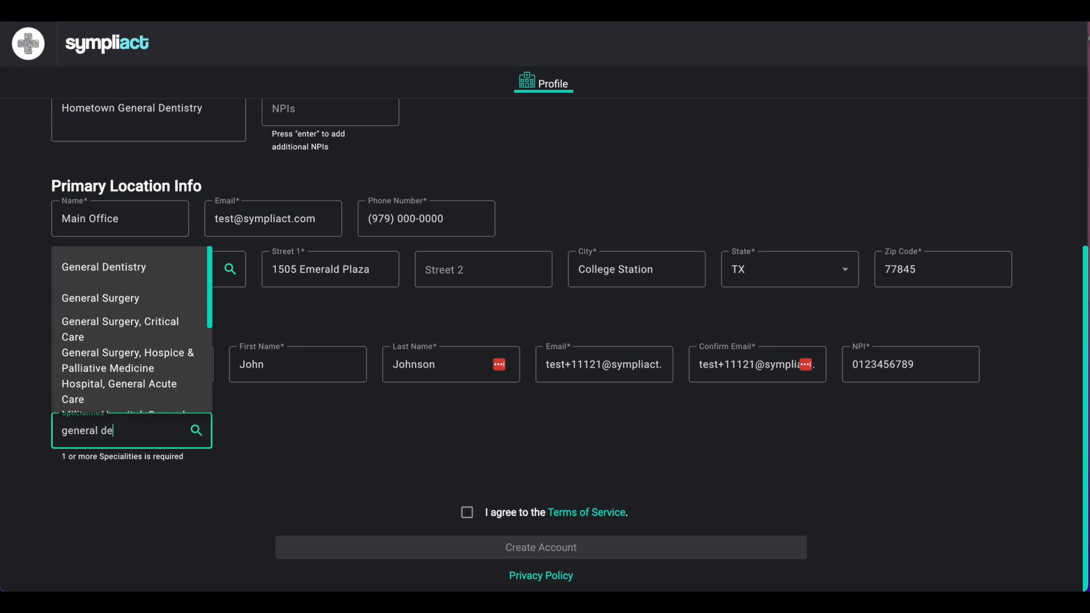
pyautogui.write('n')
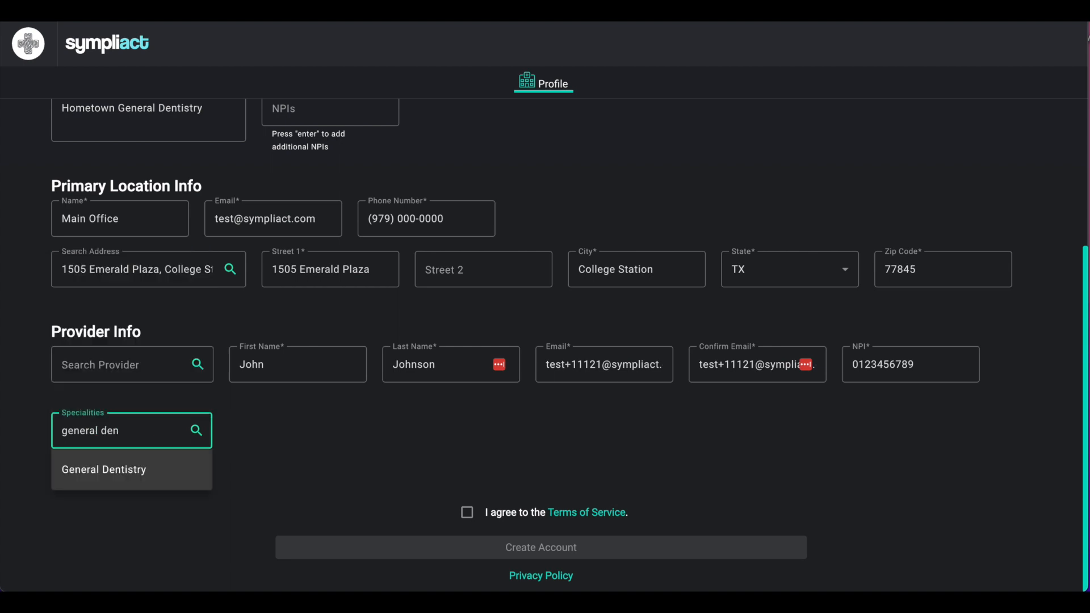
pyautogui.click(98, 471)
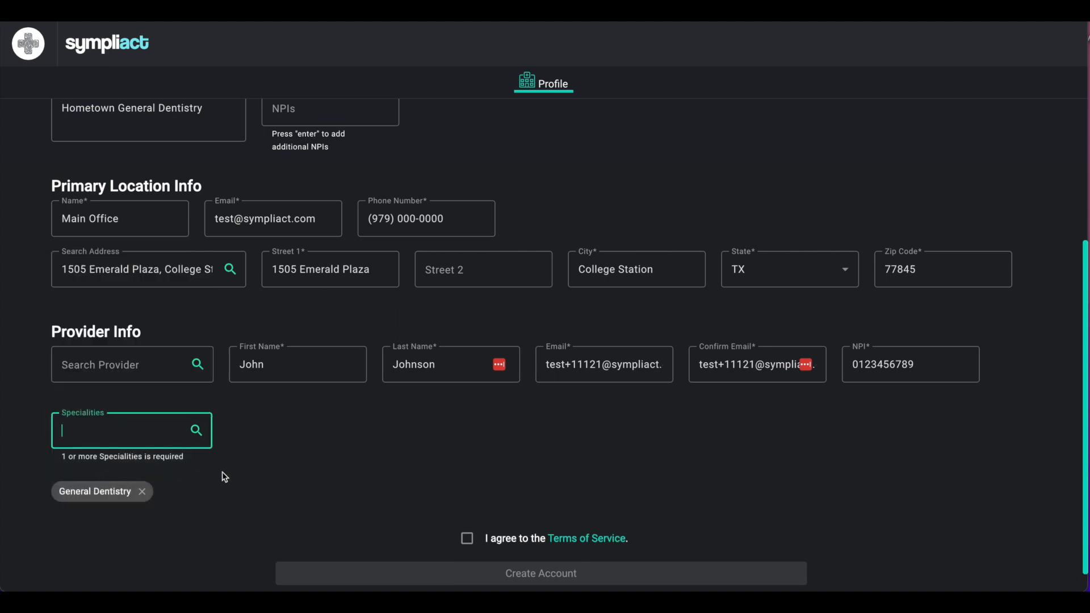
# - Review the completed form, agree to the Terms of Service, and submit the account creation
pyautogui.scroll(2, 453, 441)
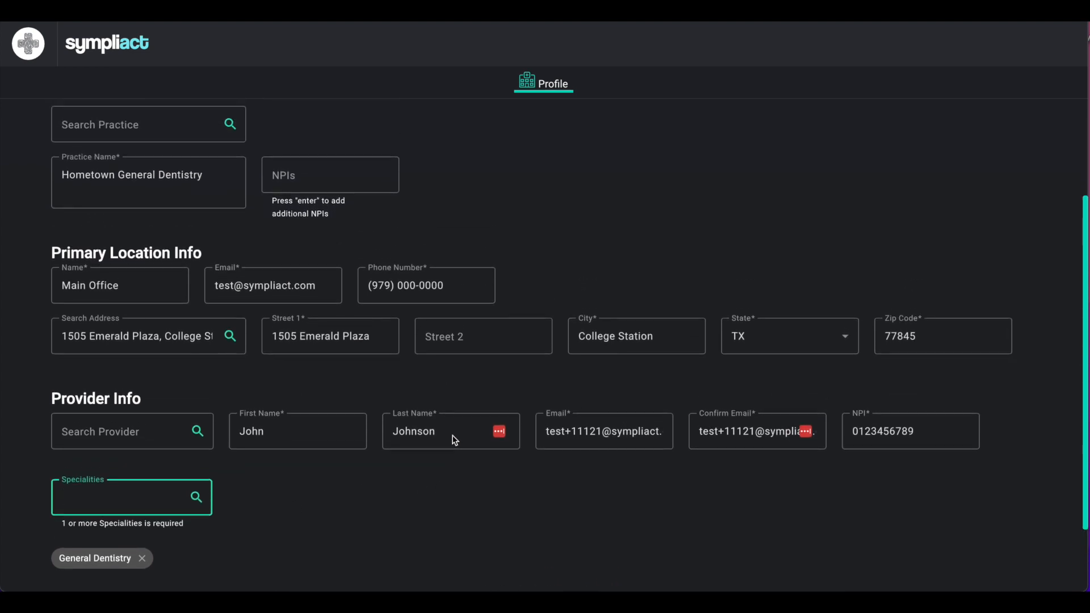
pyautogui.scroll(1, 455, 440)
pyautogui.scroll(-3, 454, 440)
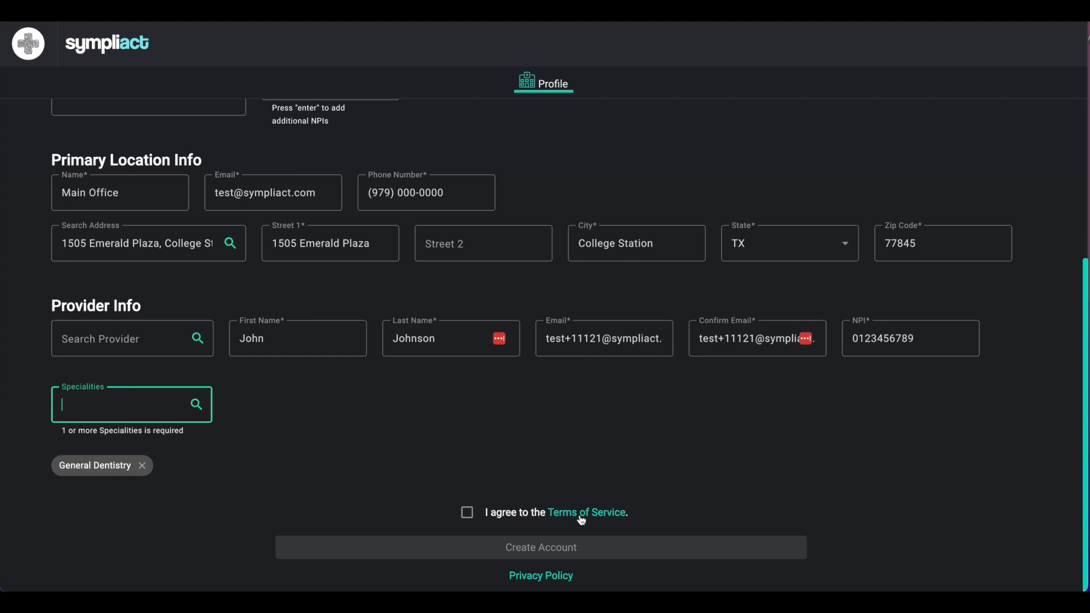
pyautogui.click(469, 515)
pyautogui.click(472, 521)
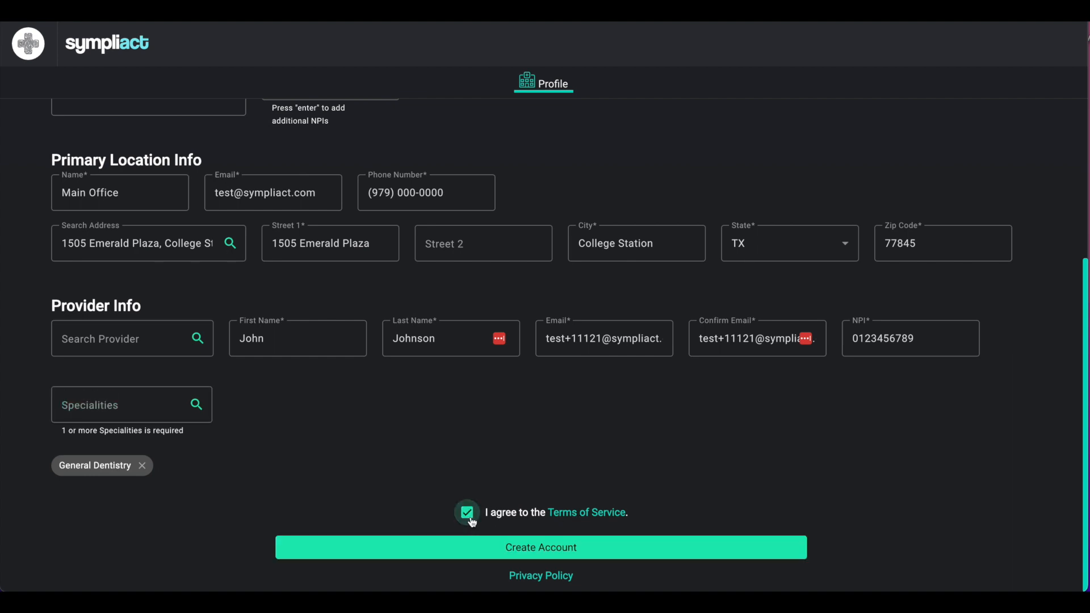
pyautogui.click(540, 551)
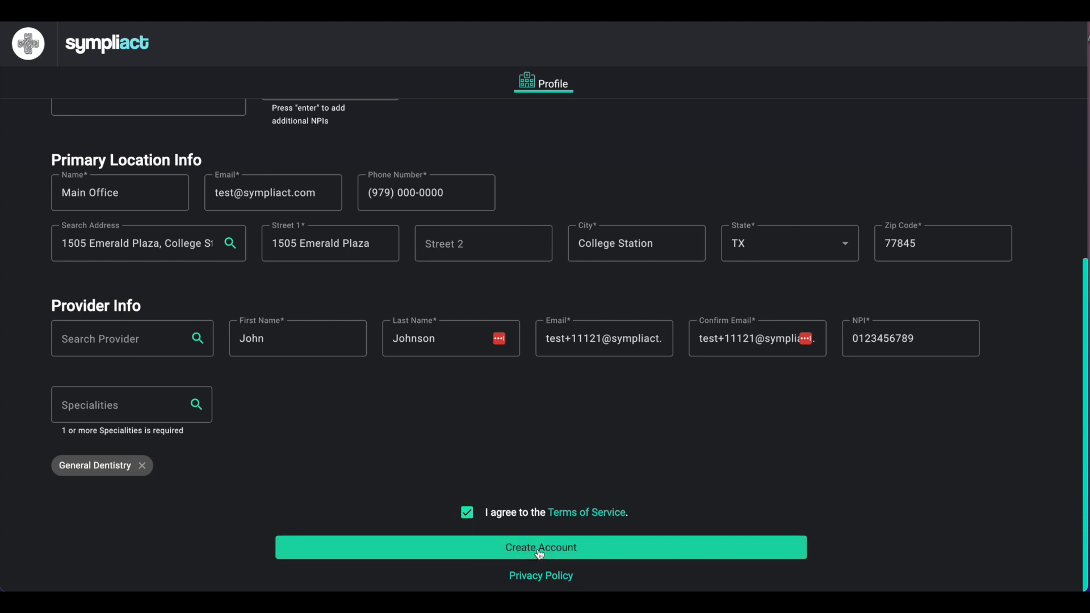
pyautogui.click(540, 553)
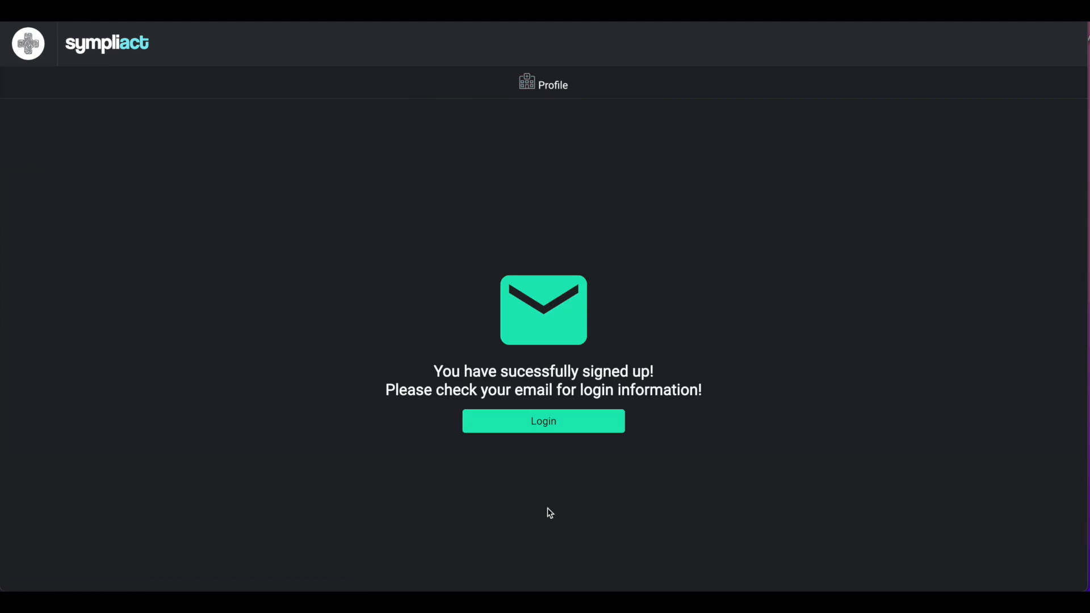